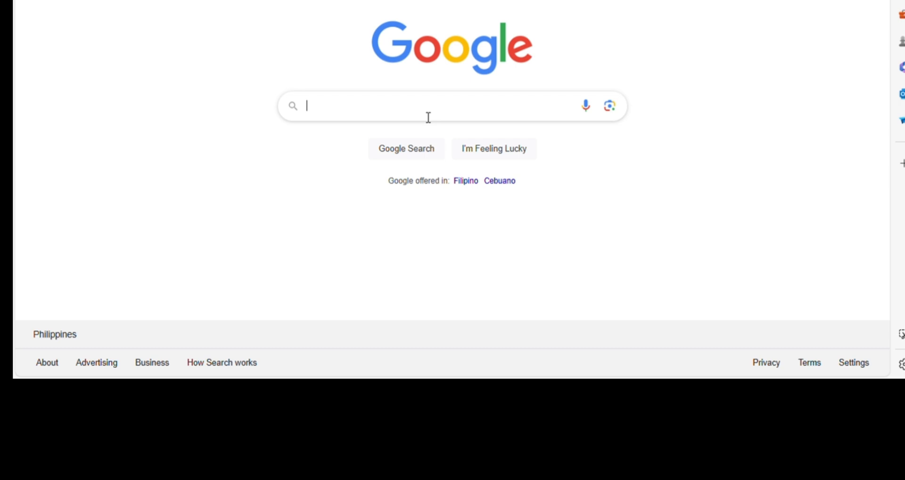
# - Search Google for canva and open the official Canva website from the results
pyautogui.click(426, 117)
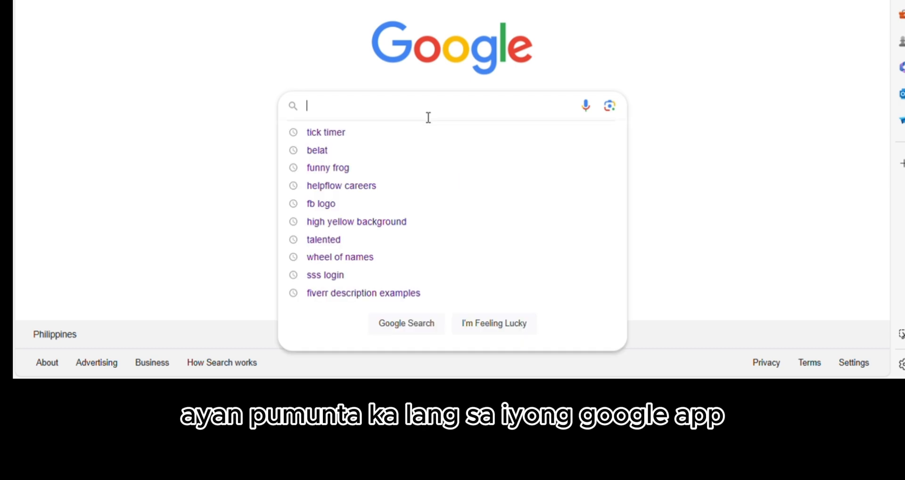
pyautogui.write('canva')
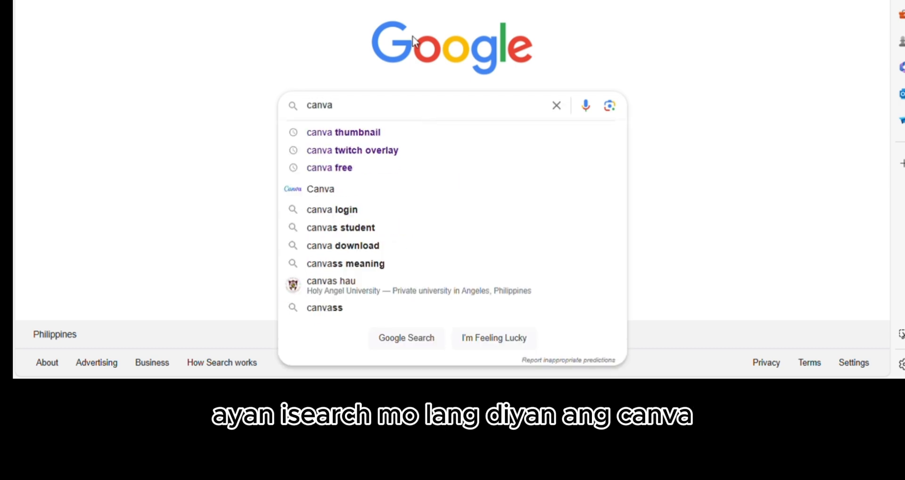
pyautogui.press('Return')
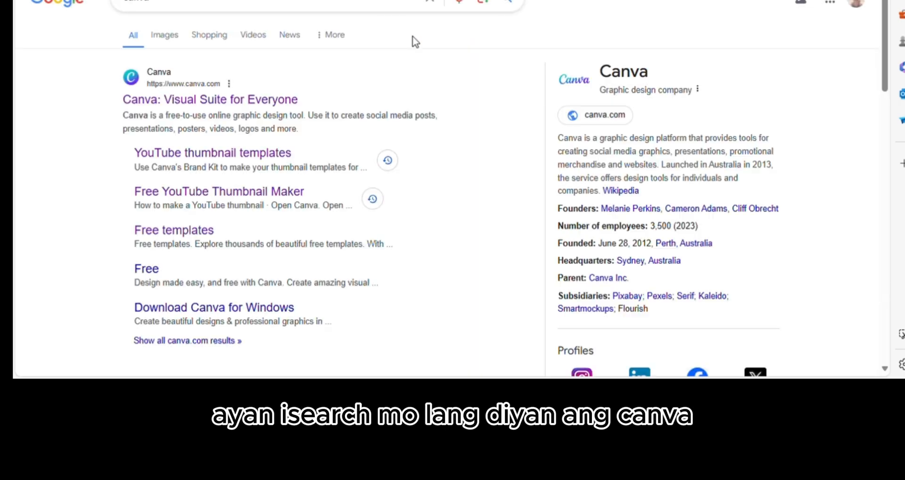
pyautogui.click(165, 102)
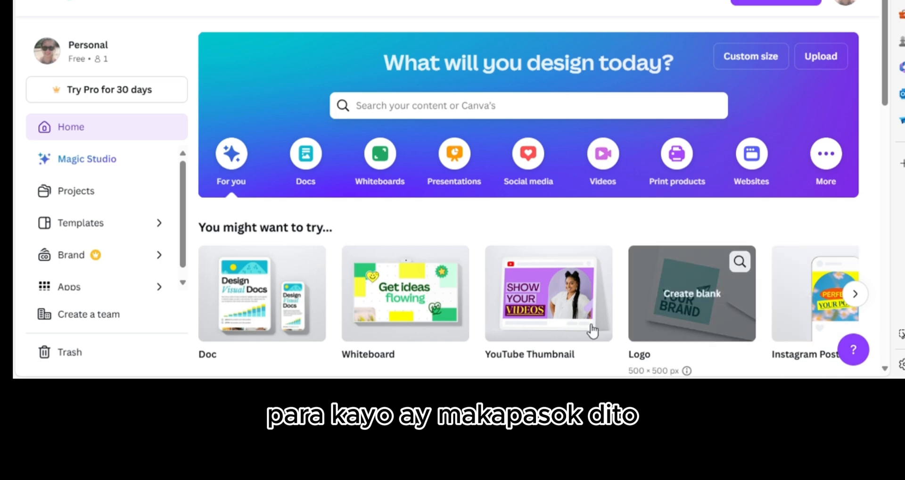
# - Create a blank YouTube thumbnail design and apply the orange "10 Steps for Starting a Business" template
pyautogui.click(335, 273)
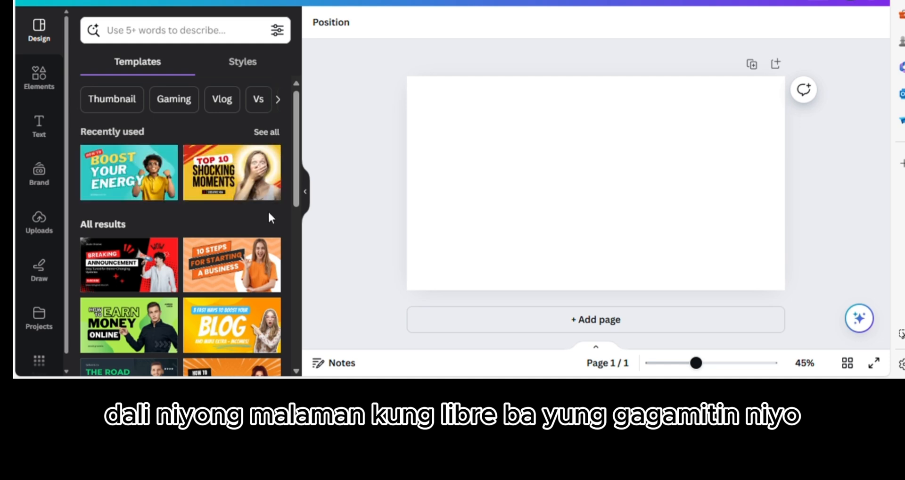
pyautogui.scroll(-3, 271, 219)
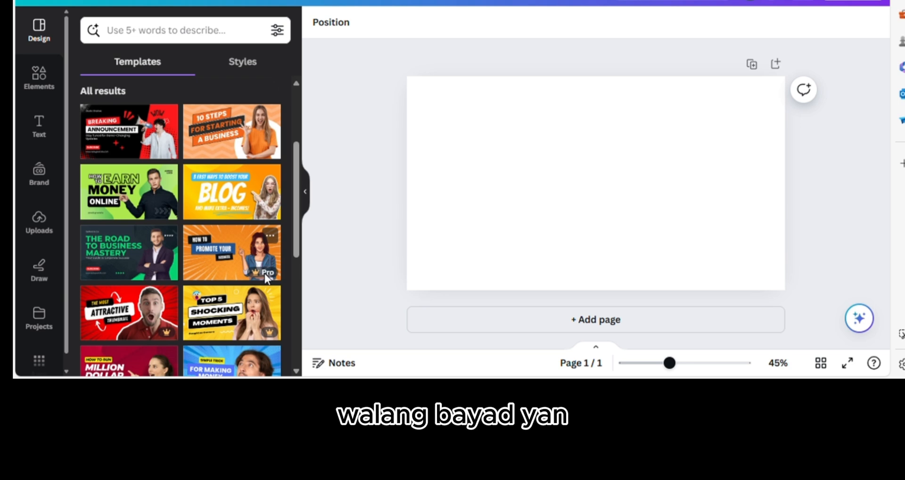
pyautogui.scroll(3, 197, 181)
pyautogui.scroll(-2, 247, 208)
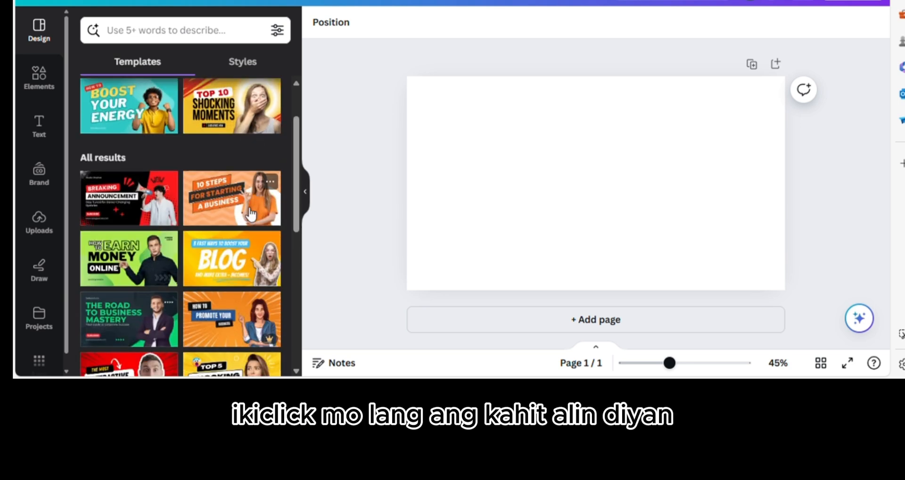
pyautogui.click(216, 205)
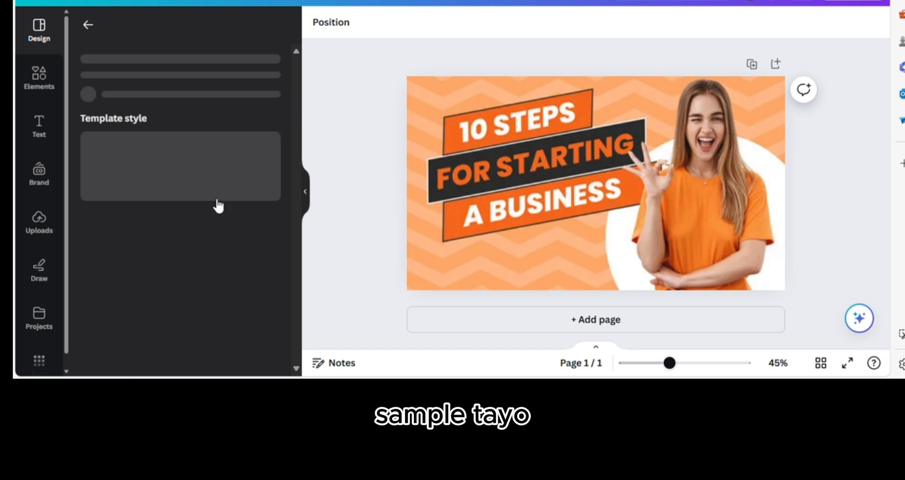
# - Download the portrait photo with its background removed and delete the woman's picture from the thumbnail template
pyautogui.click(694, 152)
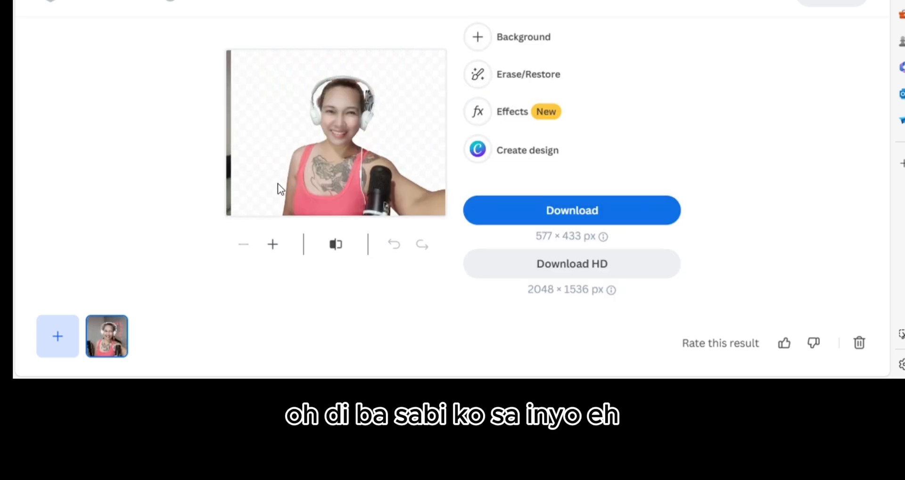
pyautogui.click(568, 213)
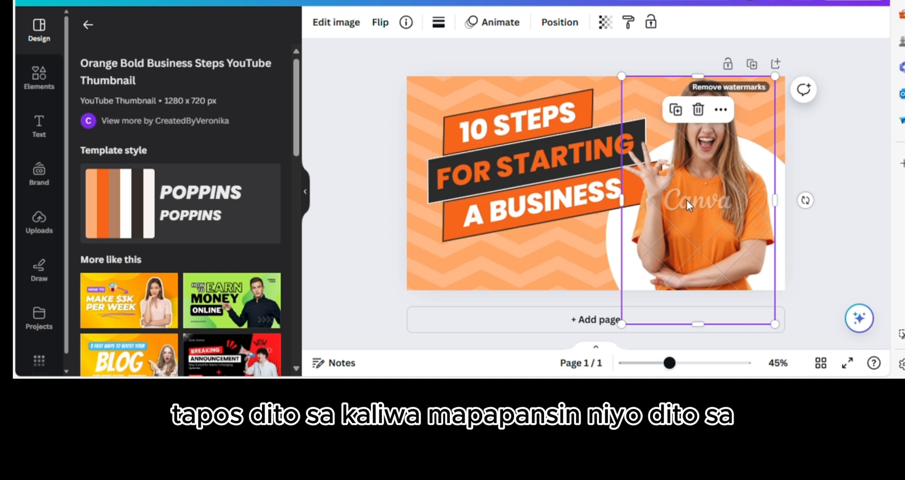
pyautogui.press('Delete')
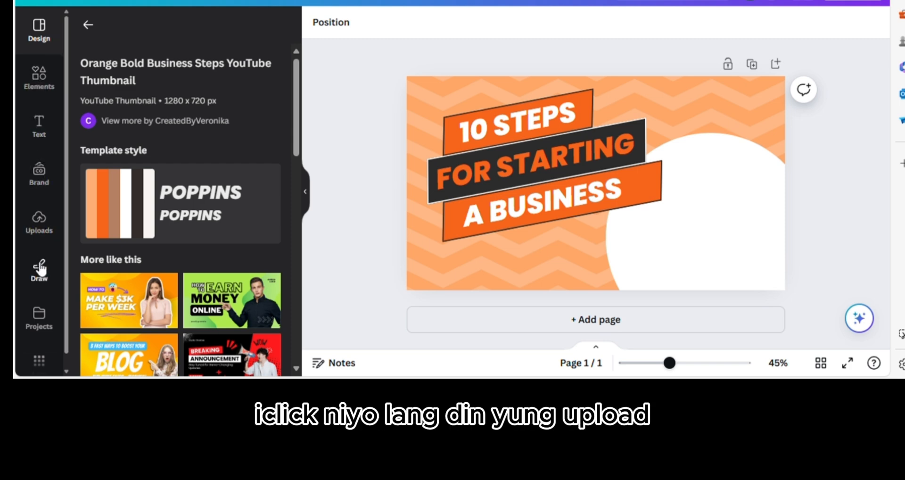
# - Place the uploaded cutout portrait with headphones on the thumbnail, enlarge it and position it over the white circle
pyautogui.click(40, 231)
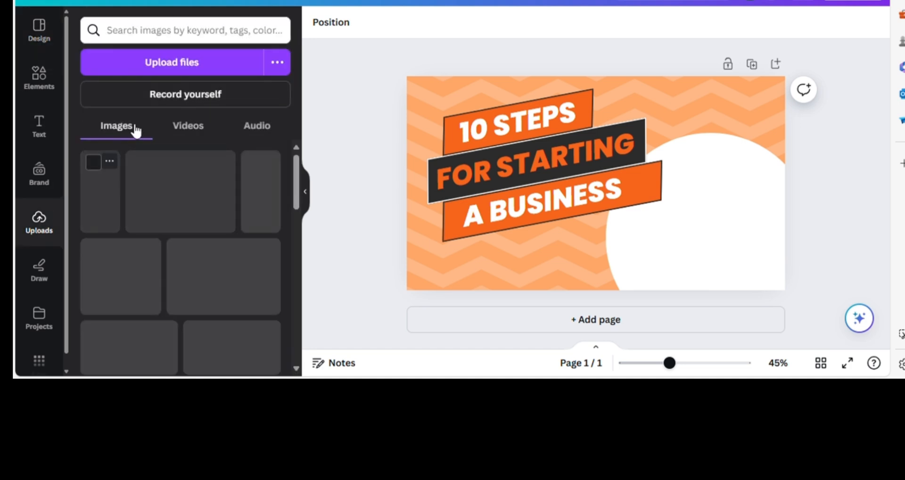
pyautogui.click(117, 181)
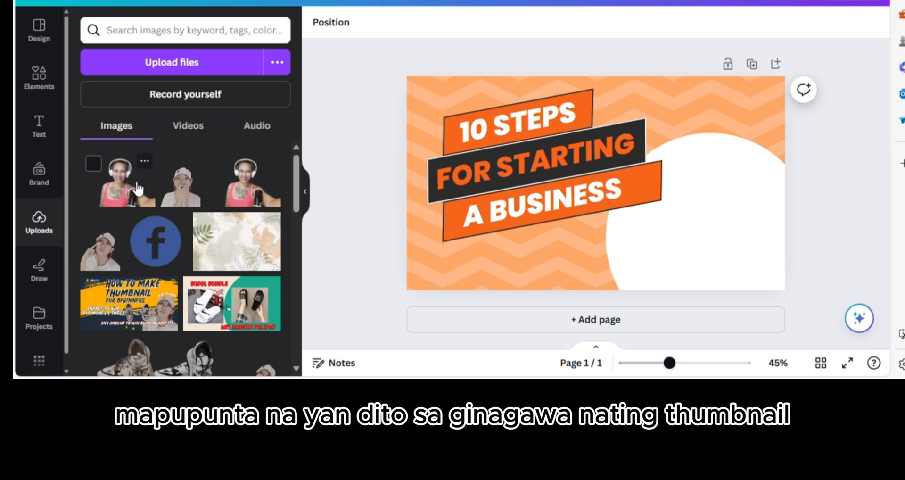
pyautogui.moveTo(114, 185); pyautogui.dragTo(651, 170)
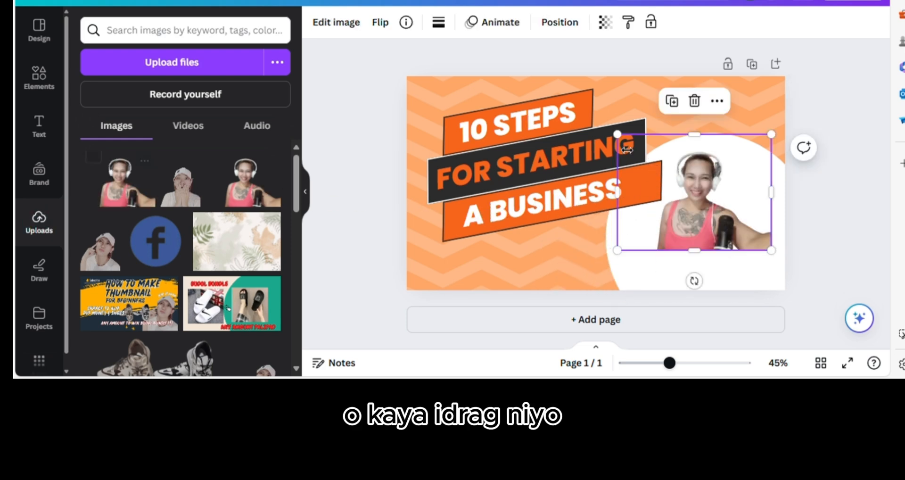
pyautogui.moveTo(618, 135); pyautogui.dragTo(525, 64)
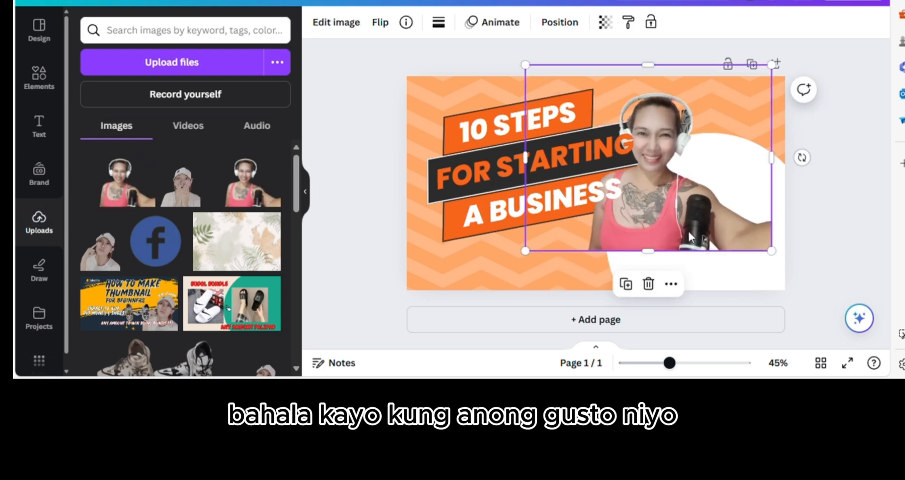
pyautogui.moveTo(685, 201); pyautogui.dragTo(719, 241)
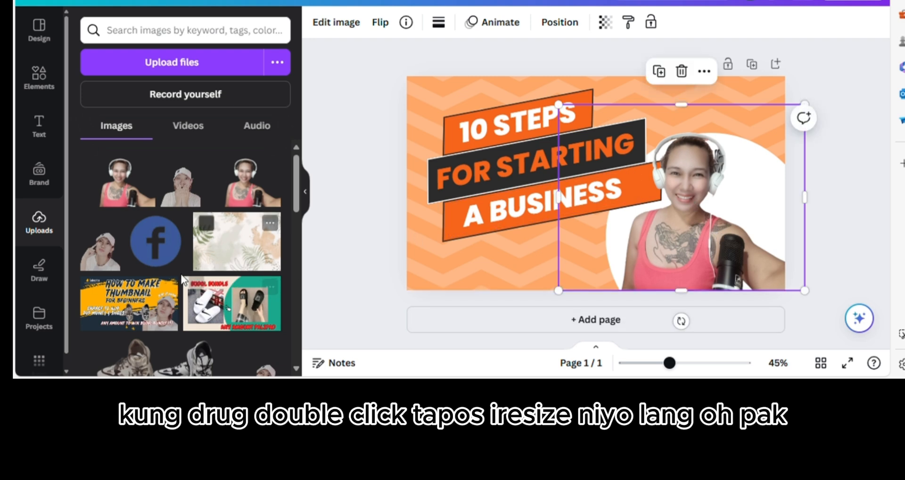
pyautogui.scroll(-1, 211, 218)
pyautogui.scroll(-1, 211, 213)
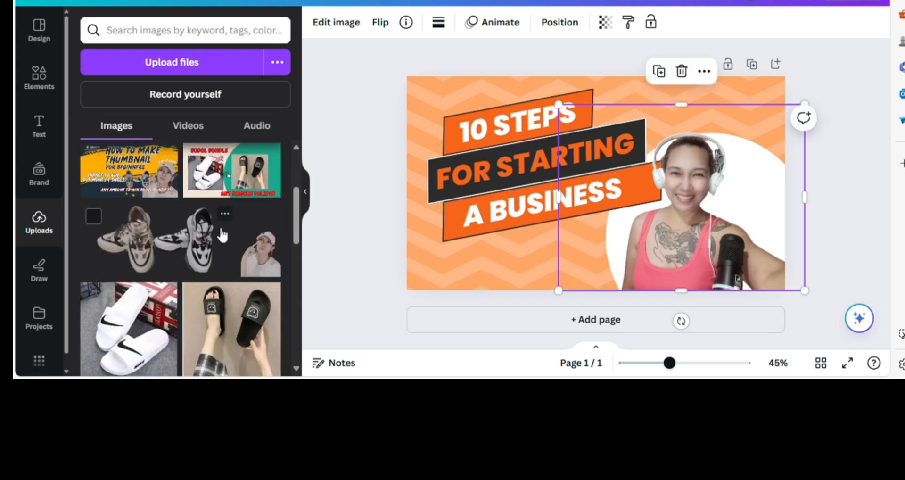
pyautogui.scroll(1, 189, 240)
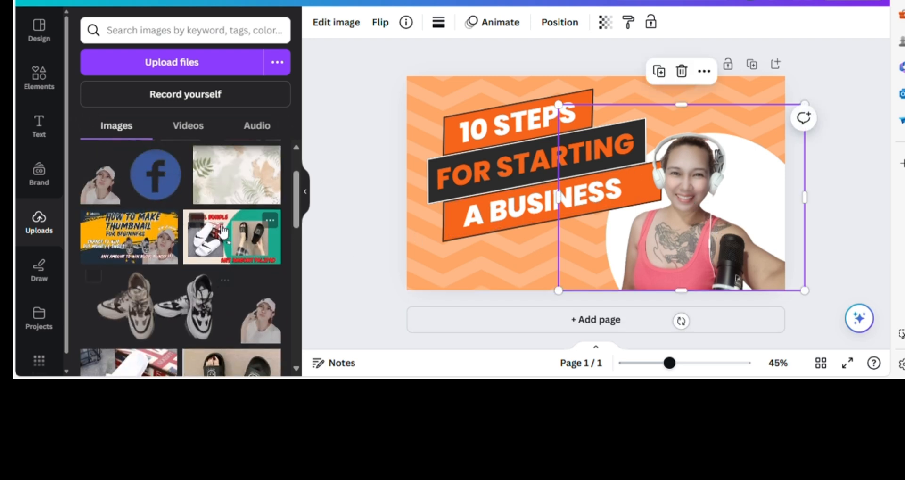
pyautogui.click(156, 245)
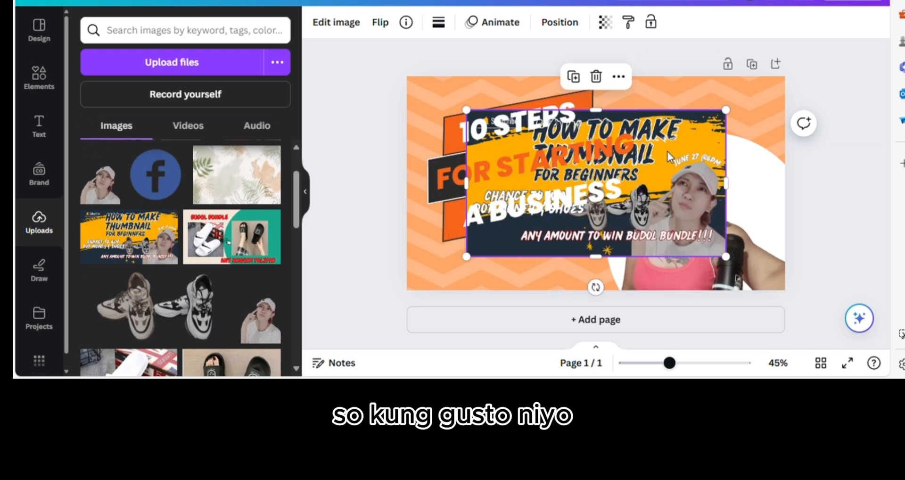
pyautogui.press('Delete')
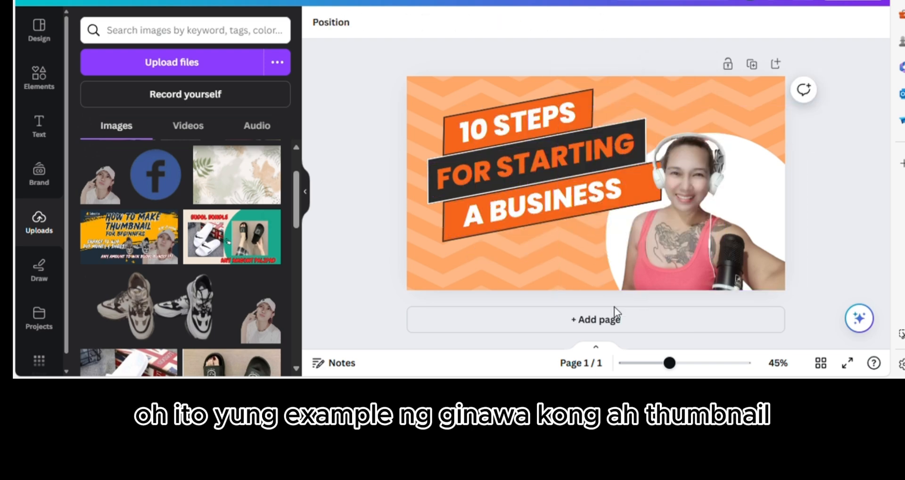
# - Add a second page and fill it with the uploaded "How to Make Thumbnail for Beginners" image
pyautogui.click(608, 319)
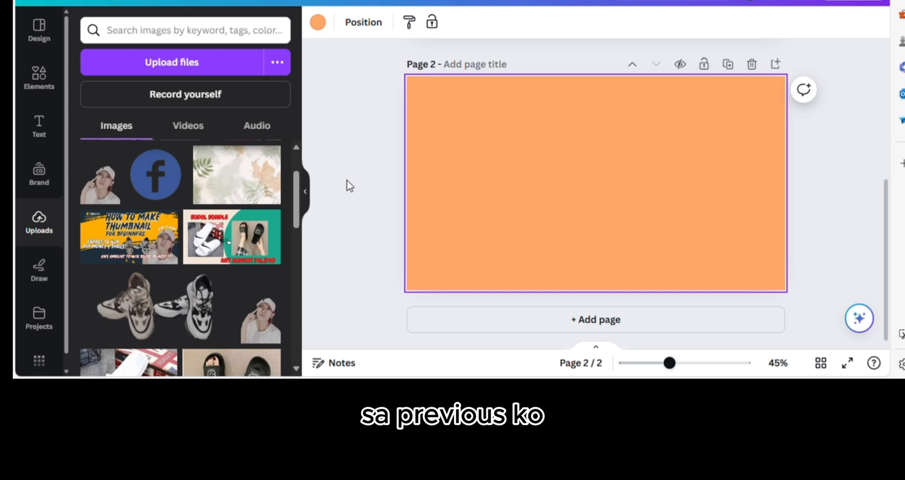
pyautogui.click(129, 238)
pyautogui.moveTo(475, 120); pyautogui.dragTo(418, 88)
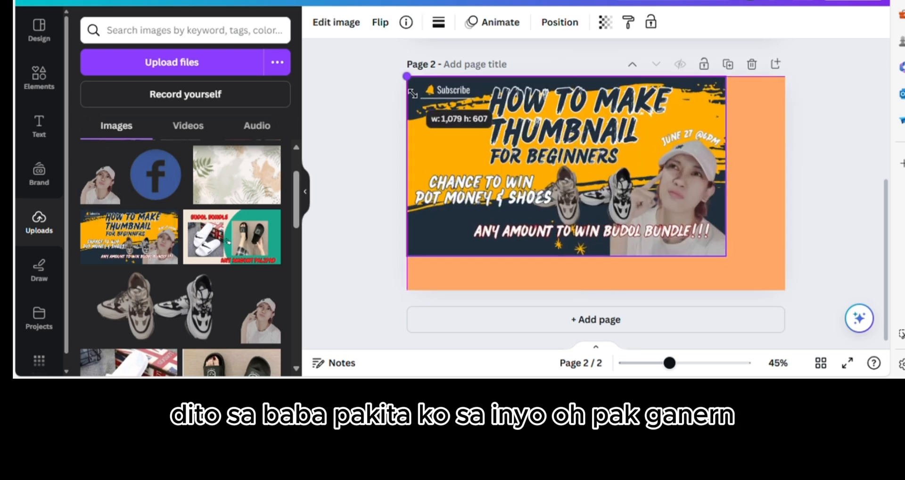
pyautogui.moveTo(735, 264); pyautogui.dragTo(786, 292)
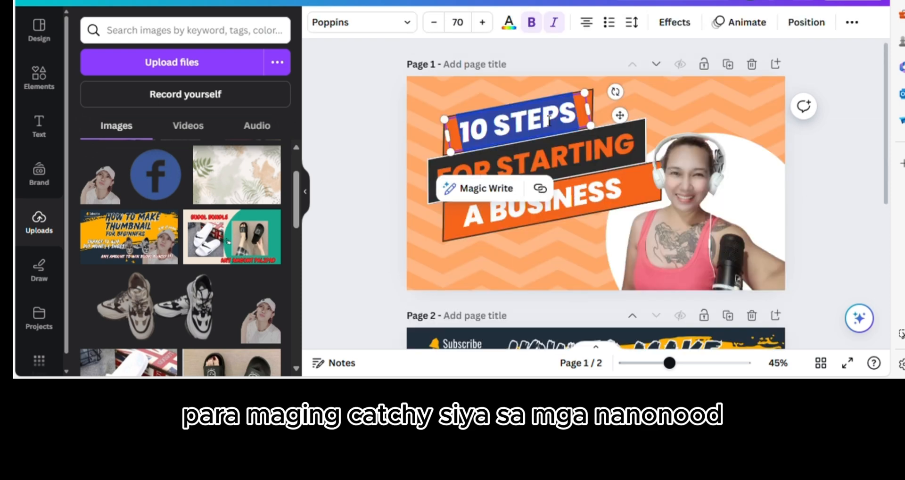
# - Replace the three heading lines on page 1 with "PAANO", "GUMAWA NG" and "YT CHANNEL"
pyautogui.write('PAANO')
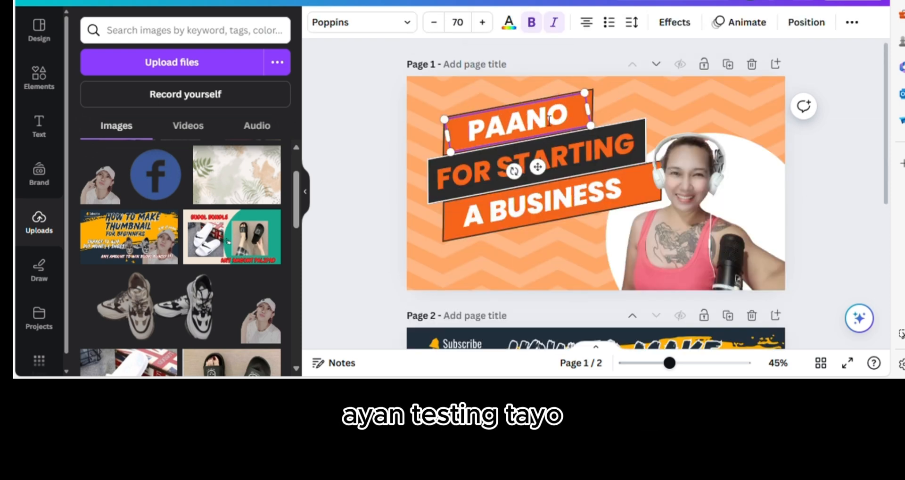
pyautogui.doubleClick(570, 164)
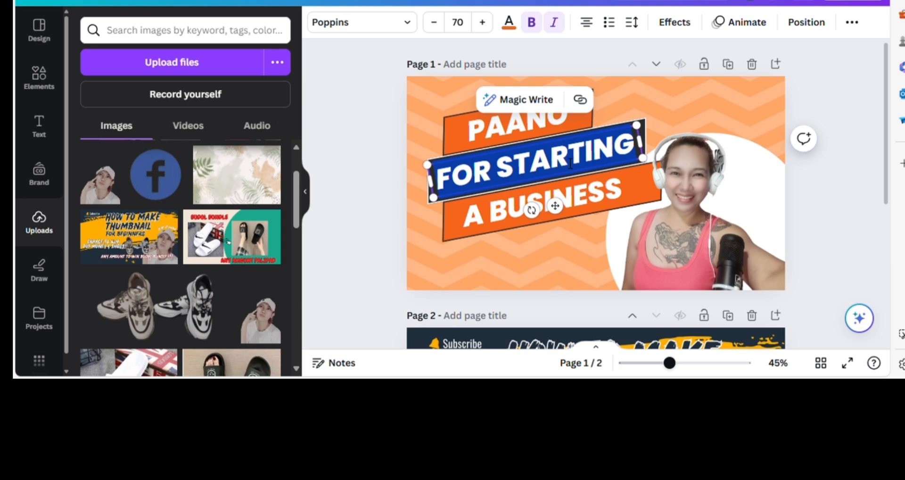
pyautogui.write('GUMAWA')
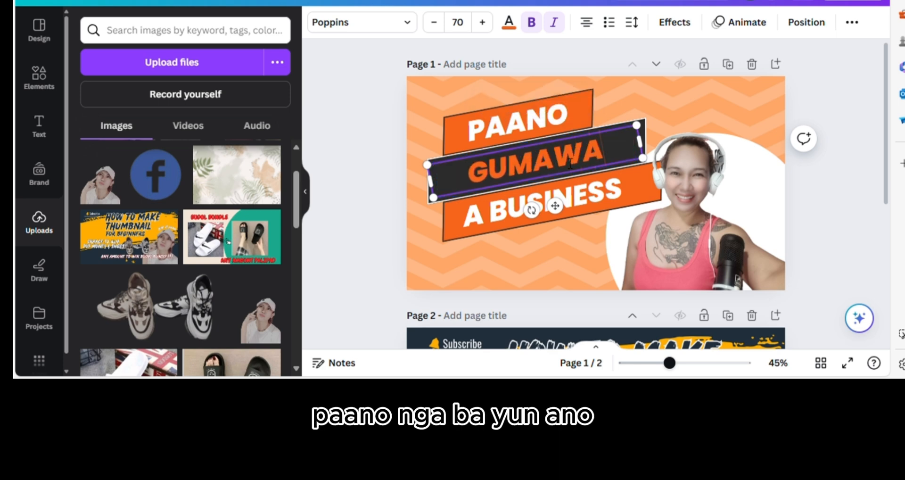
pyautogui.write(' NG')
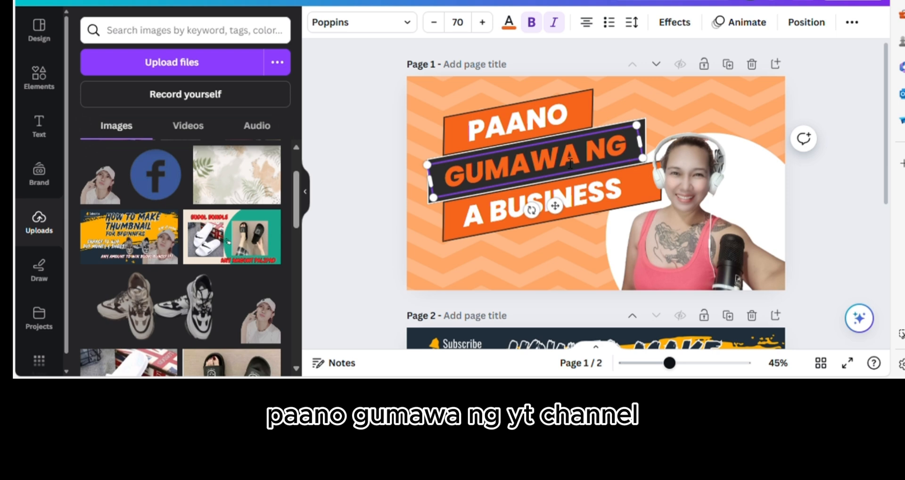
pyautogui.doubleClick(477, 218)
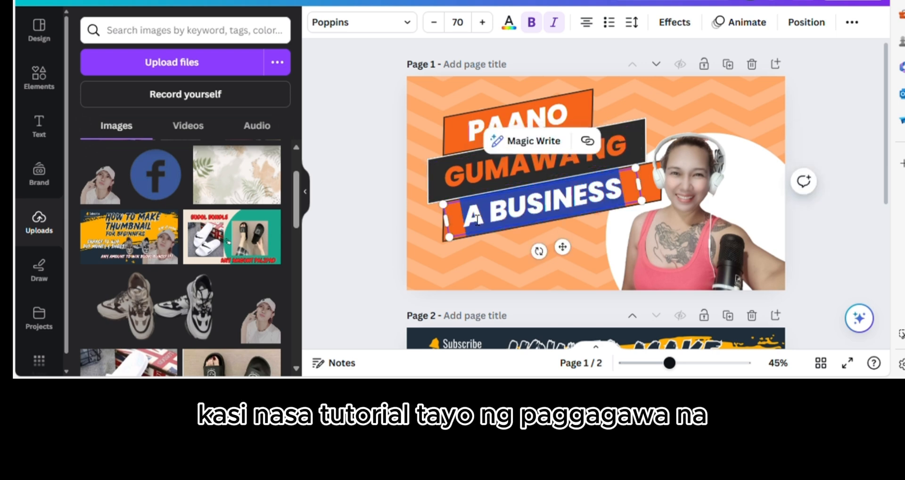
pyautogui.write('YT CHANNEL')
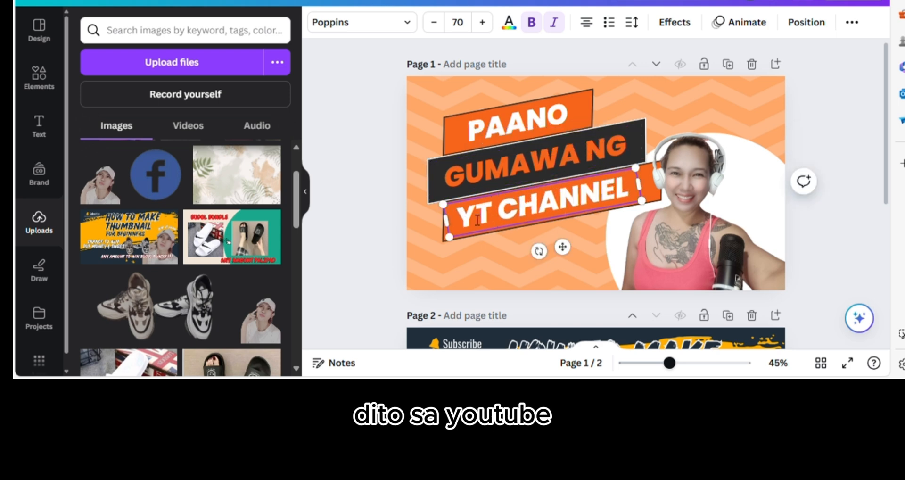
pyautogui.click(434, 257)
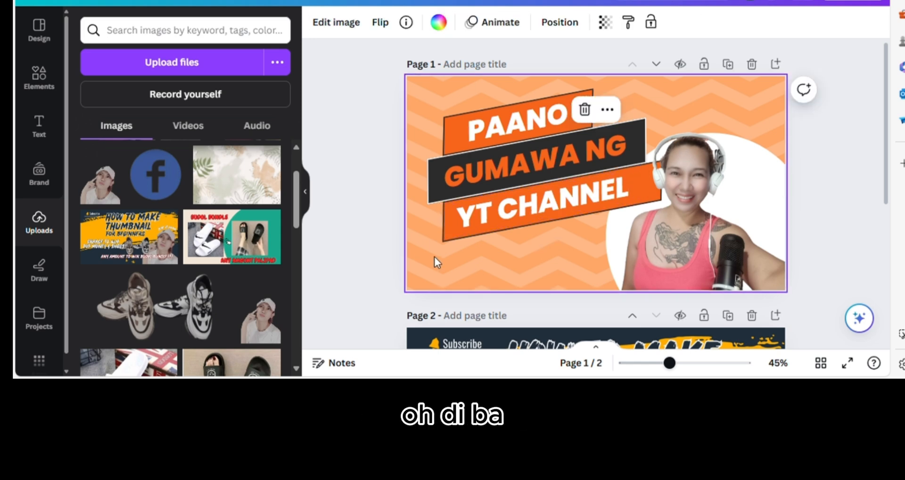
# - Try the Bobby Jones font on the "PAANO" heading line and set its font to Aloja
pyautogui.click(488, 132)
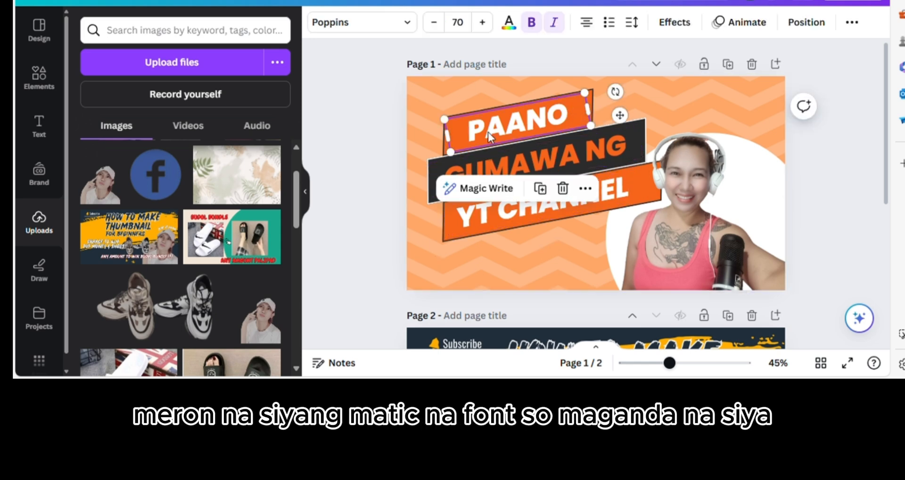
pyautogui.click(410, 24)
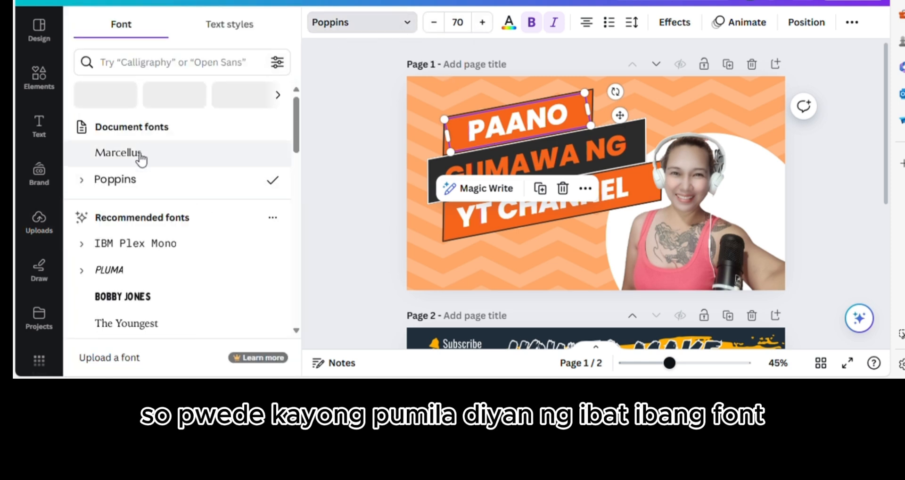
pyautogui.scroll(-2, 134, 217)
pyautogui.click(140, 229)
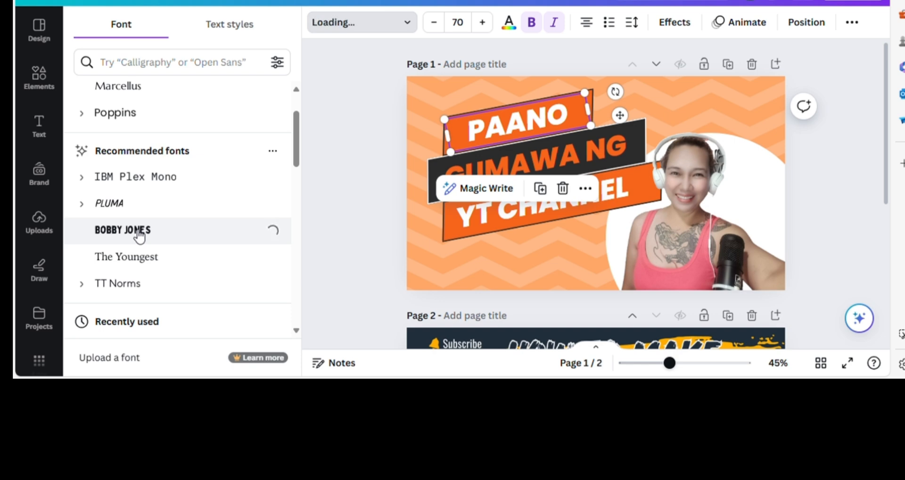
pyautogui.scroll(-3, 156, 233)
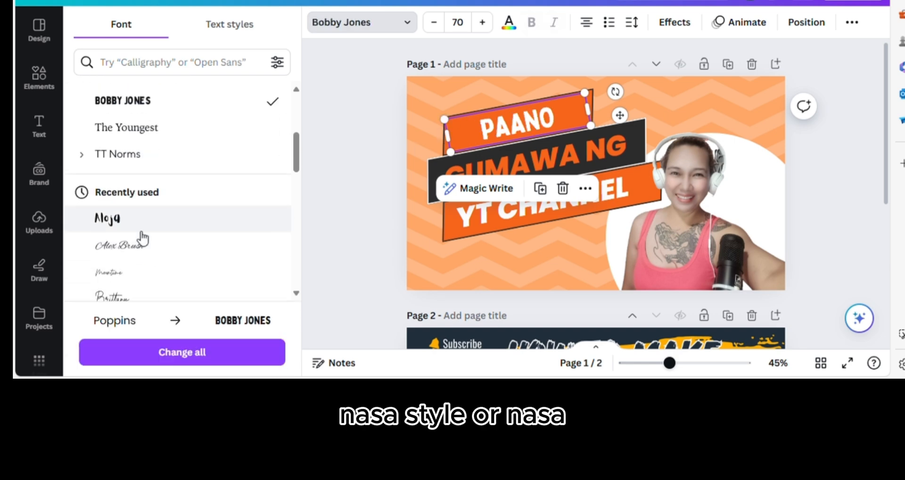
pyautogui.click(123, 218)
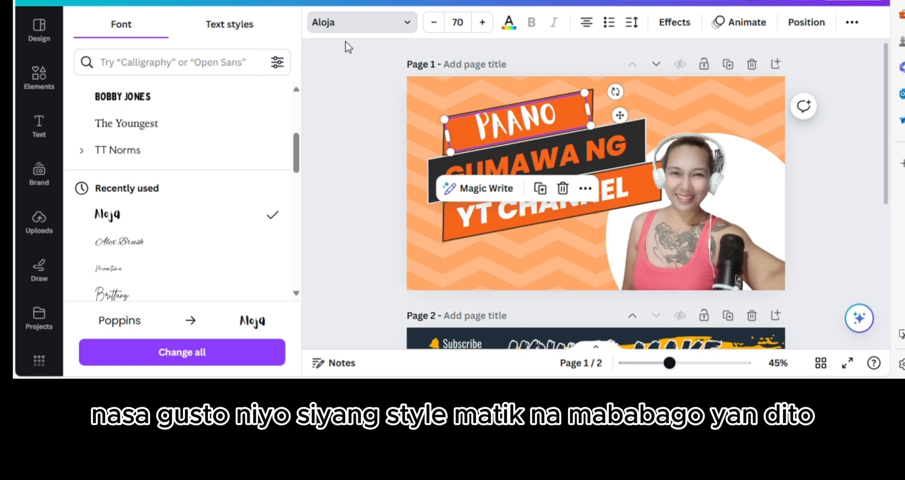
# - Increase the font size of the "PAANO" heading line to 80
pyautogui.click(482, 22)
pyautogui.click(482, 23)
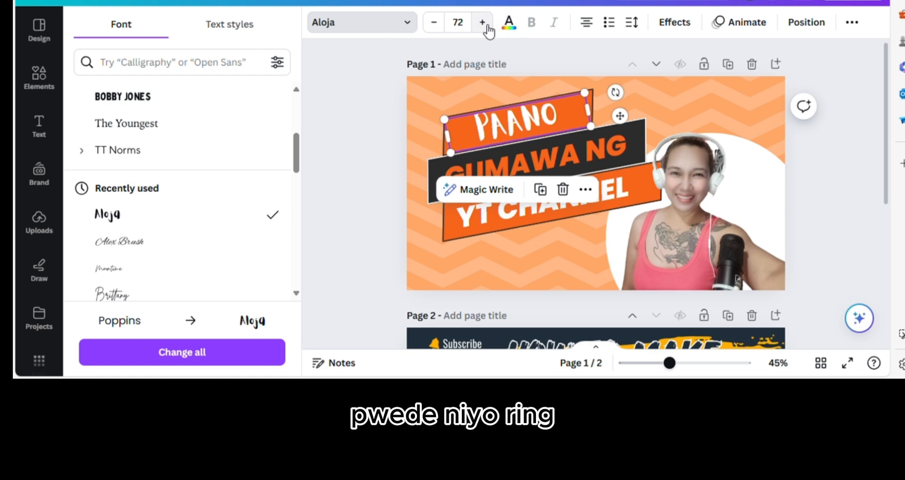
pyautogui.click(482, 22)
pyautogui.click(482, 22)
pyautogui.click(487, 28)
pyautogui.click(487, 27)
pyautogui.click(488, 27)
pyautogui.click(487, 27)
pyautogui.click(487, 28)
pyautogui.click(487, 28)
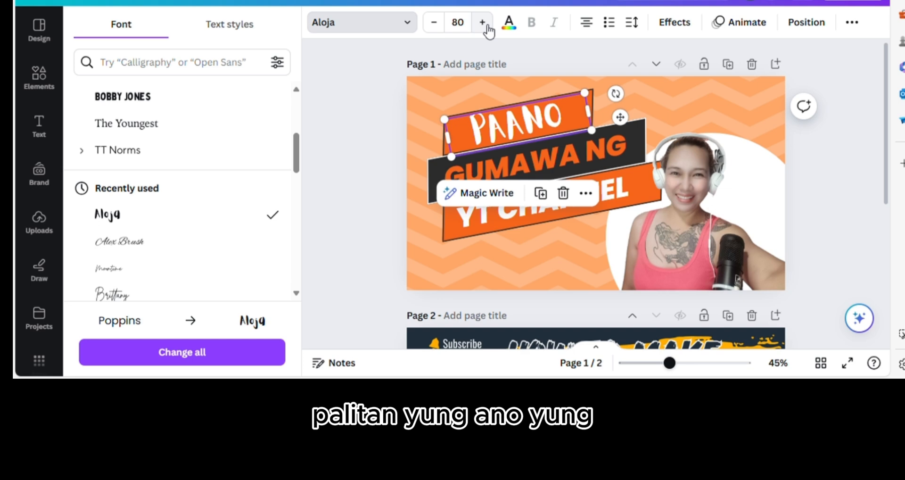
# - Set the text color of the "PAANO" heading line to black (#000000)
pyautogui.click(509, 25)
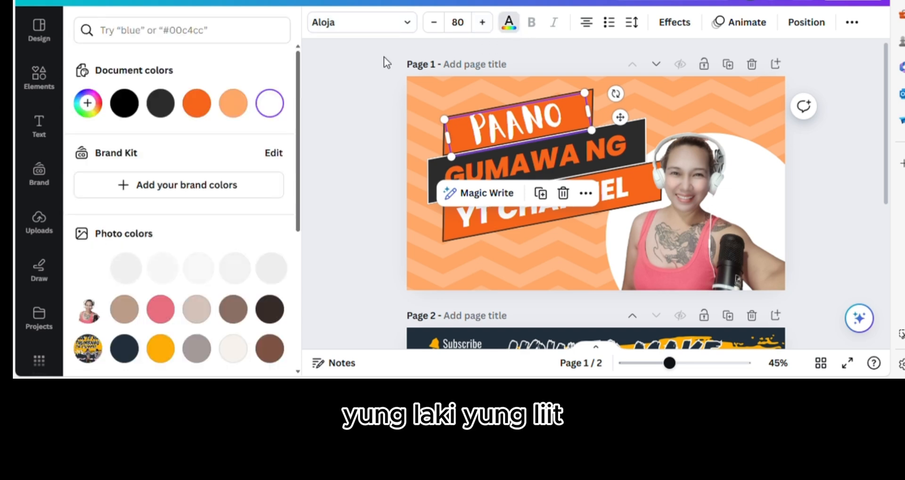
pyautogui.click(125, 104)
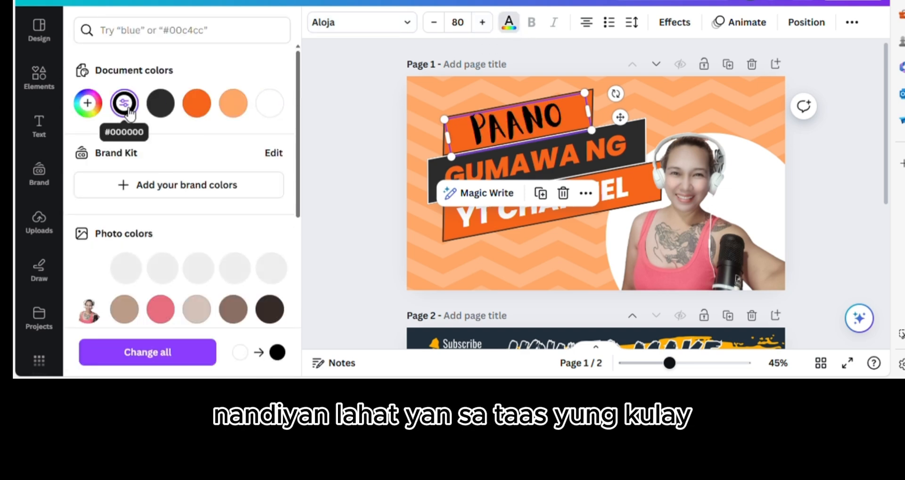
pyautogui.scroll(-6, 173, 264)
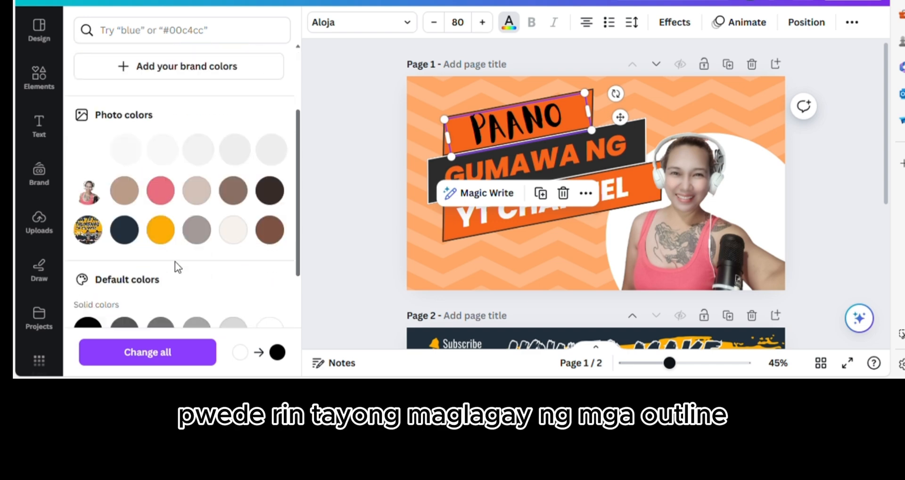
pyautogui.scroll(6, 176, 267)
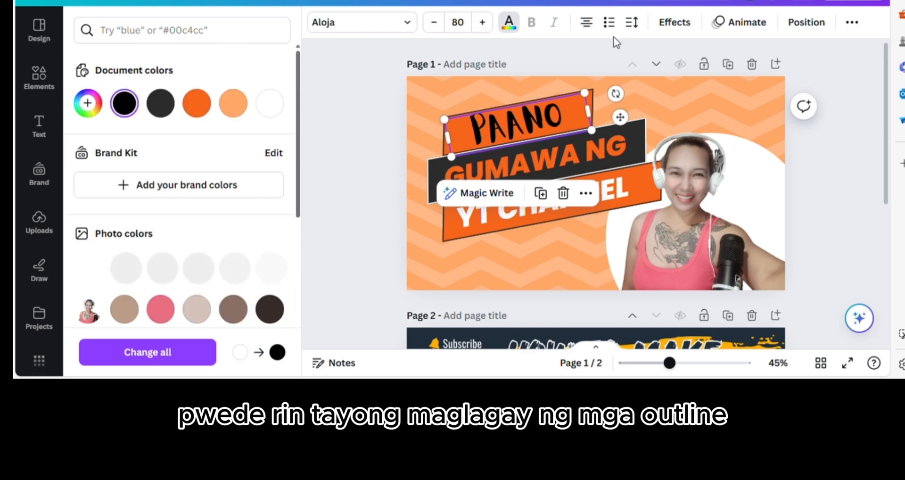
# - Apply the Outline effect to the "PAANO" heading line with thickness 50 and a white outline color
pyautogui.click(677, 24)
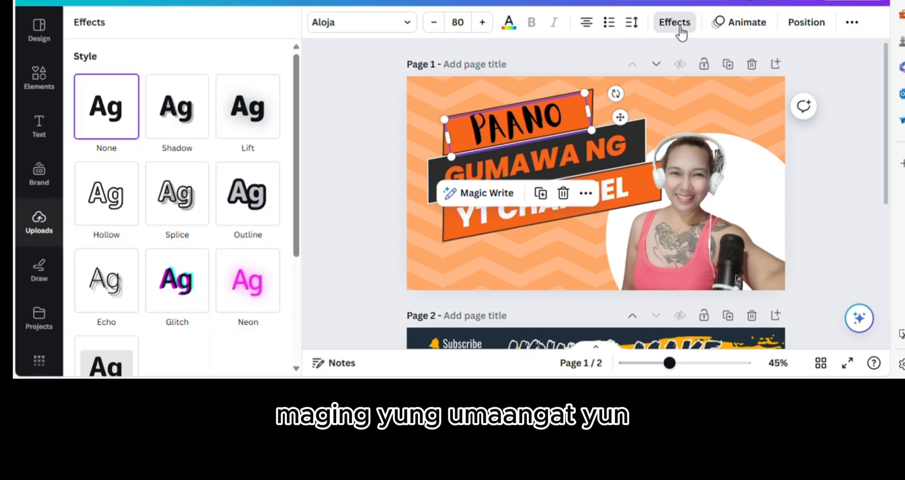
pyautogui.click(248, 209)
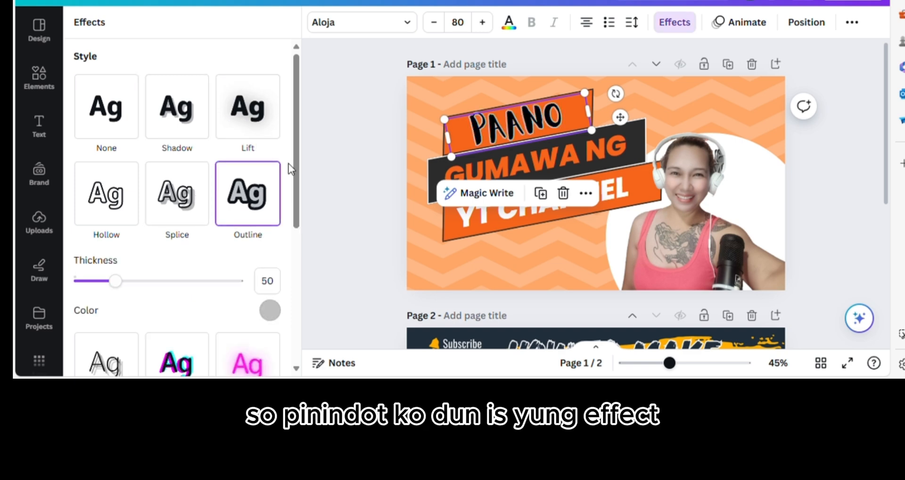
pyautogui.scroll(-2, 269, 253)
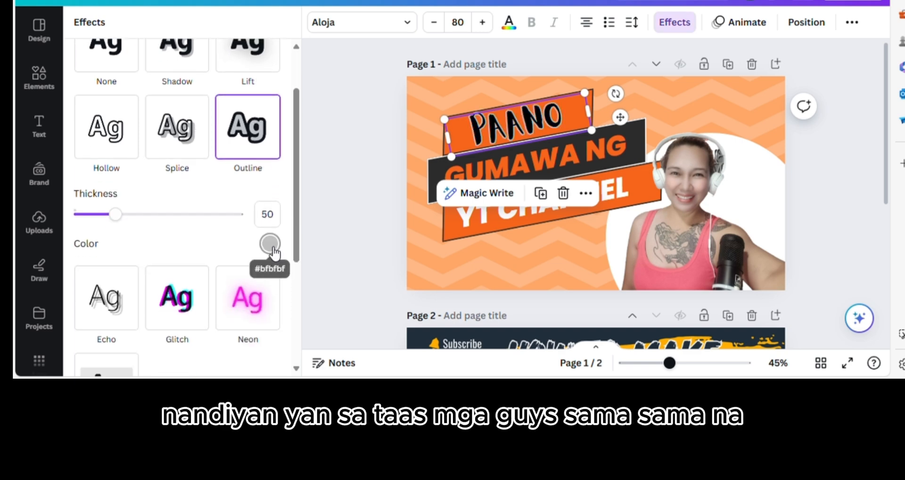
pyautogui.click(271, 247)
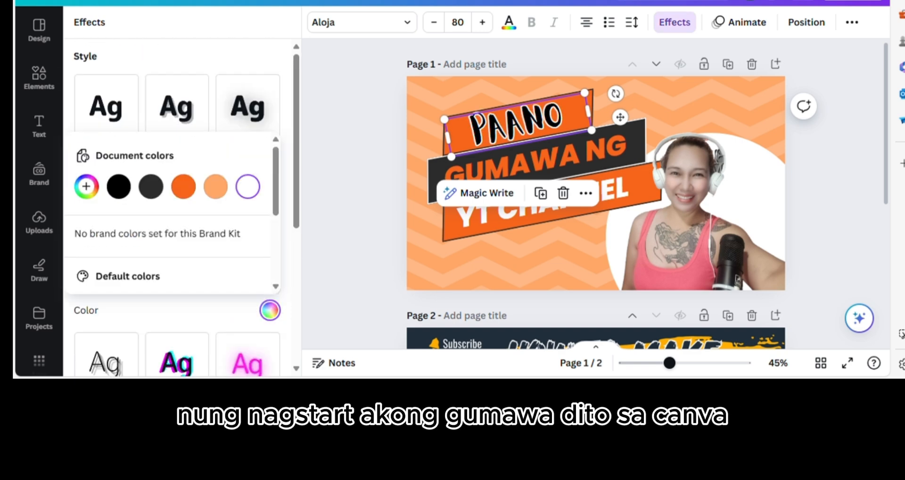
pyautogui.scroll(-1, 253, 250)
pyautogui.scroll(1, 259, 245)
pyautogui.click(284, 187)
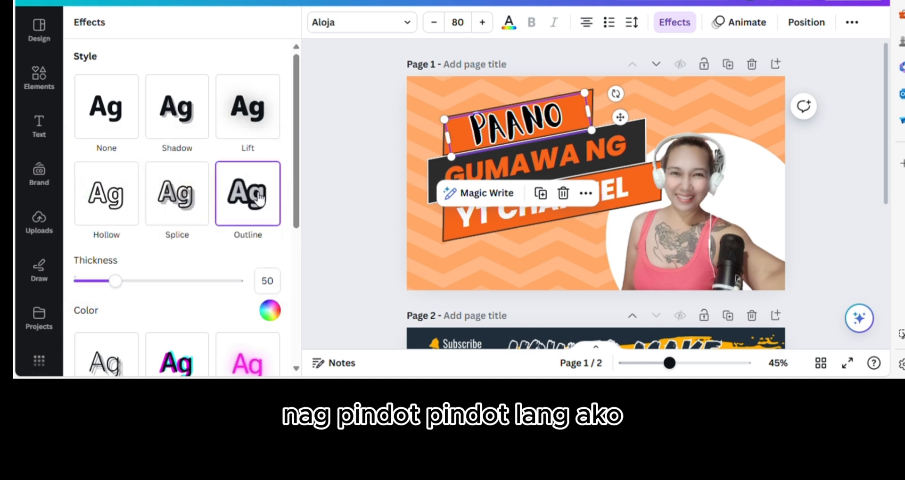
pyautogui.click(418, 138)
pyautogui.click(517, 128)
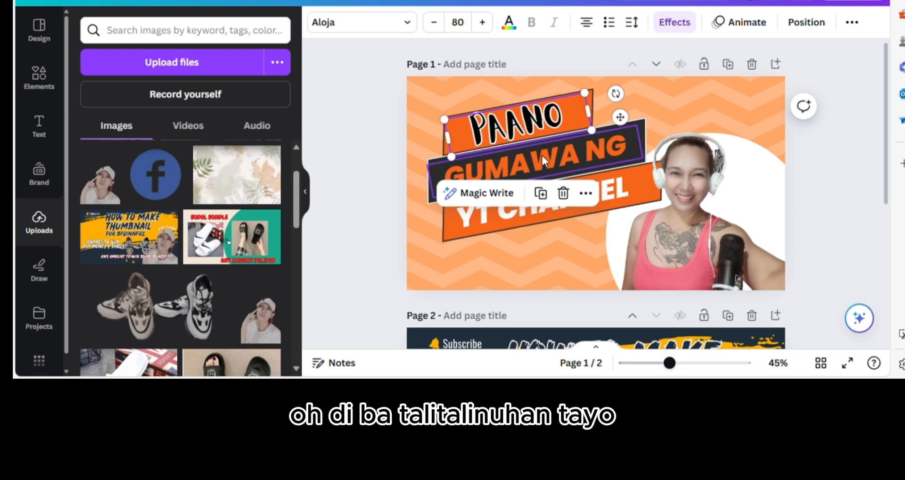
pyautogui.click(442, 97)
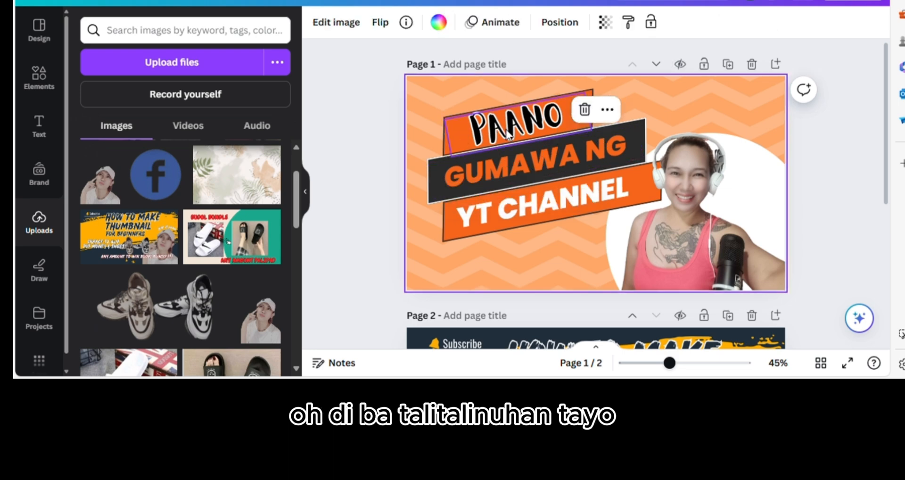
# - Add a white outline to the "GUMAWA NG" heading line
pyautogui.click(527, 123)
pyautogui.click(530, 167)
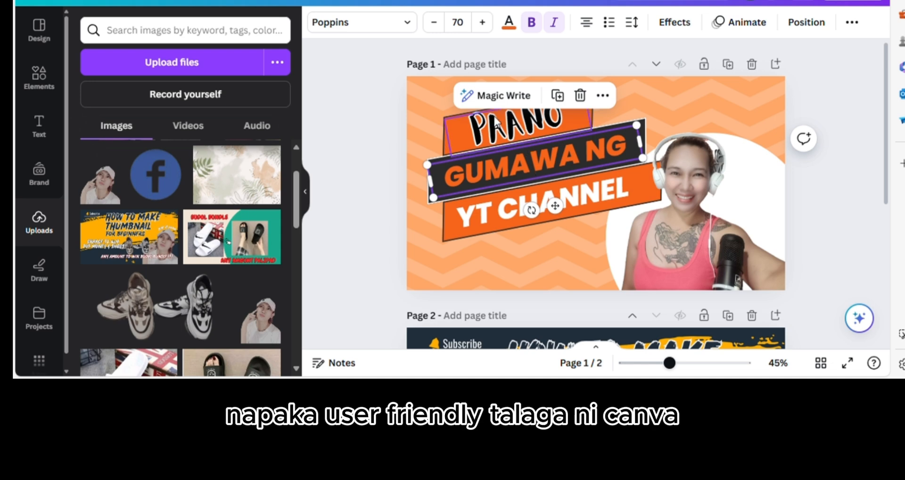
# - Set the "YT CHANNEL" heading line's text color to black (#000000) and apply the Outline effect to it
pyautogui.click(542, 208)
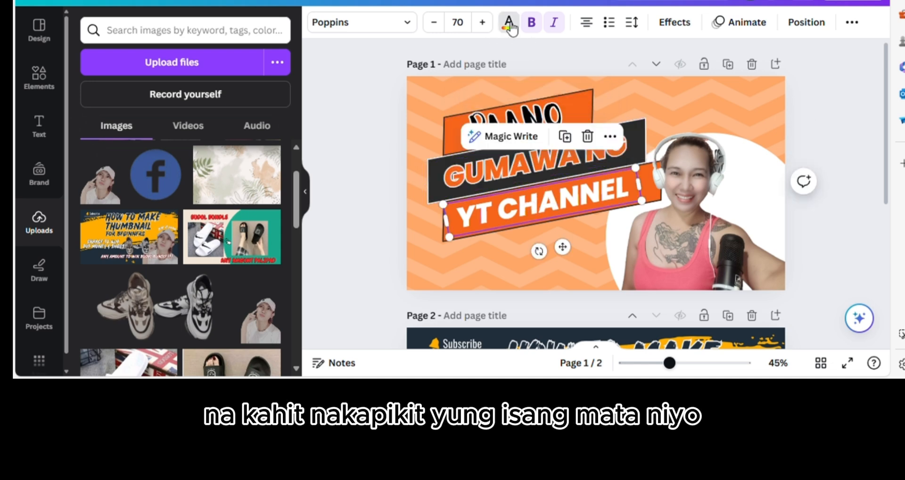
pyautogui.click(508, 22)
pyautogui.click(125, 103)
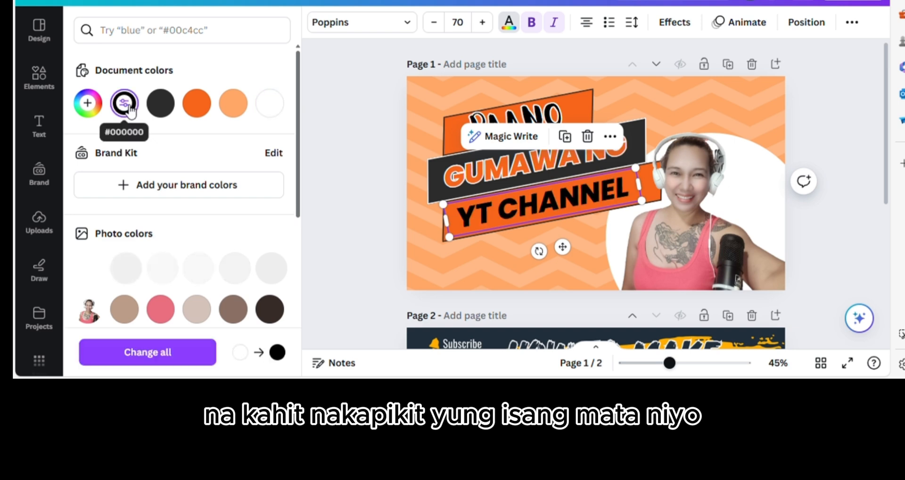
pyautogui.click(674, 23)
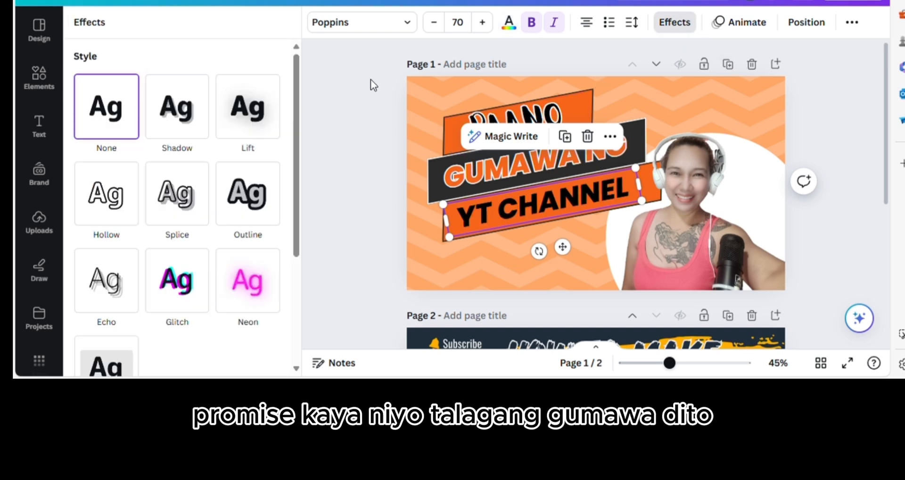
pyautogui.click(253, 207)
pyautogui.click(419, 137)
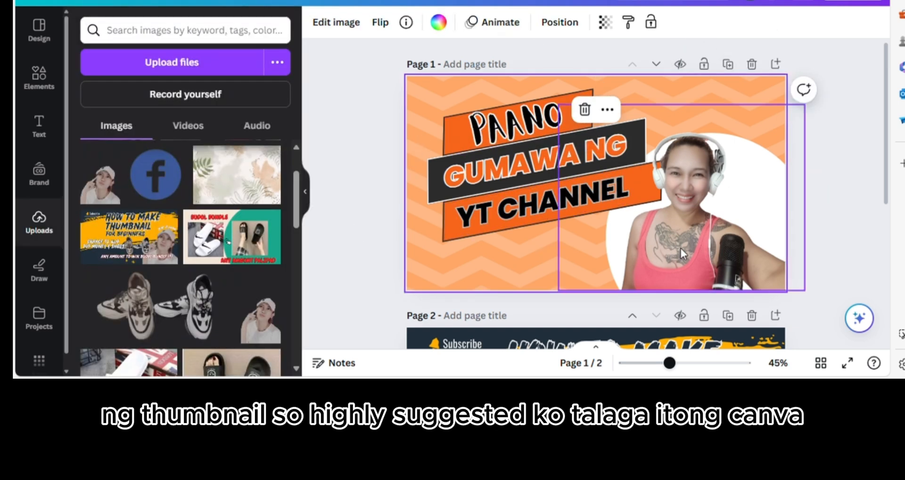
# - Enlarge the cutout portrait on page 1 and reposition it over the white circle, clear of the heading banners
pyautogui.moveTo(559, 104); pyautogui.dragTo(510, 68)
pyautogui.moveTo(674, 245); pyautogui.dragTo(706, 241)
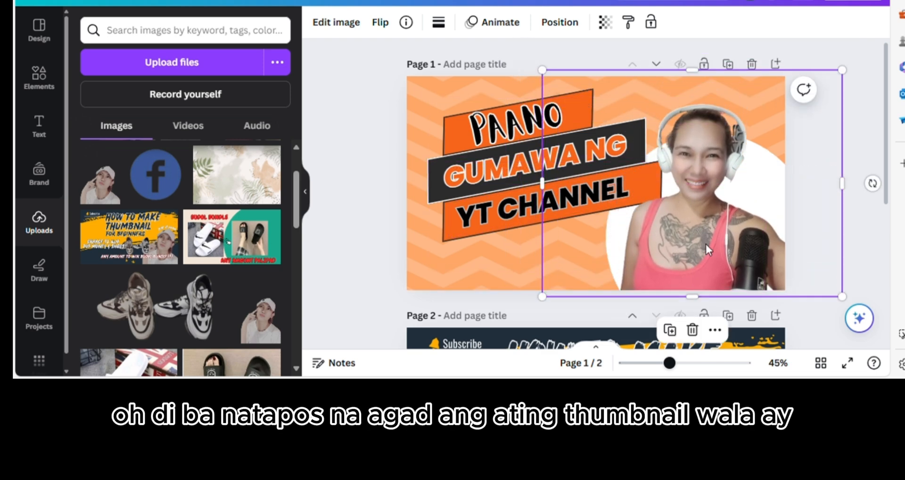